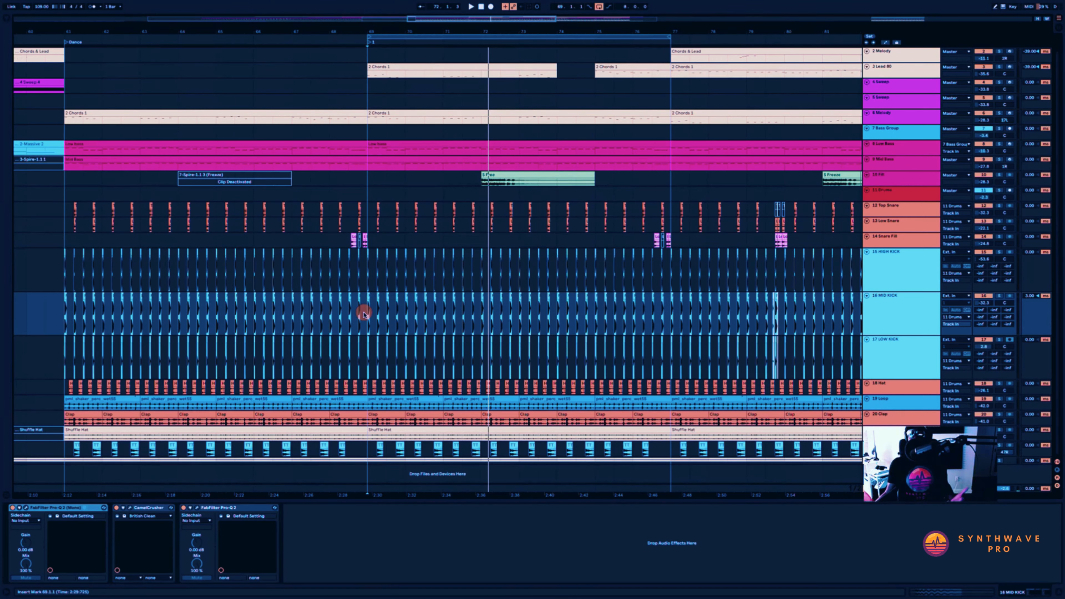
# Step: Select the loop from bar 69 to bar 77 and play that section of the arrangement
pyautogui.click(447, 37)
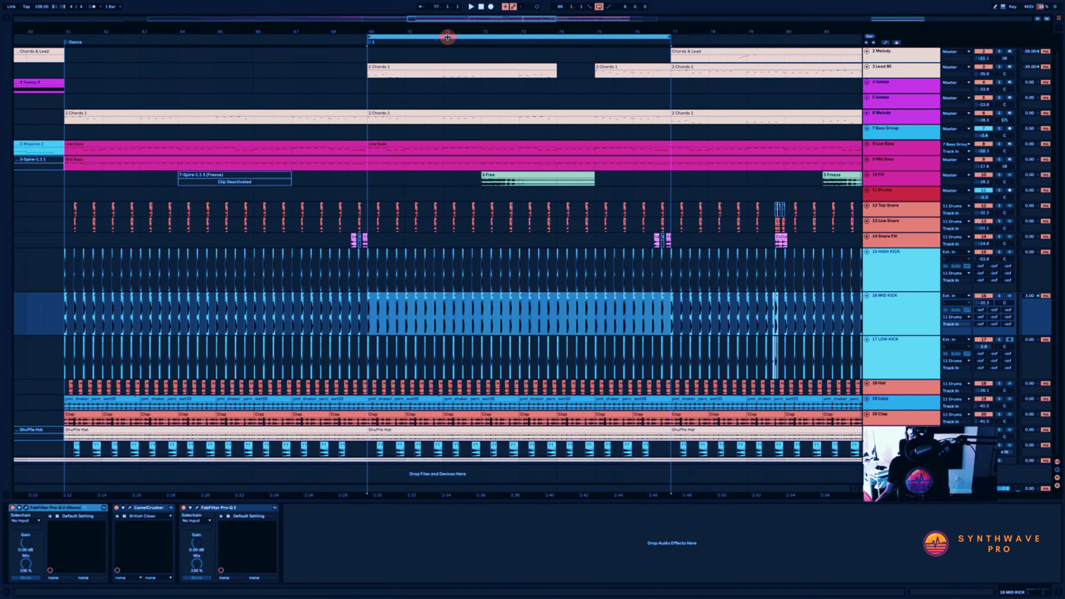
pyautogui.press('space')
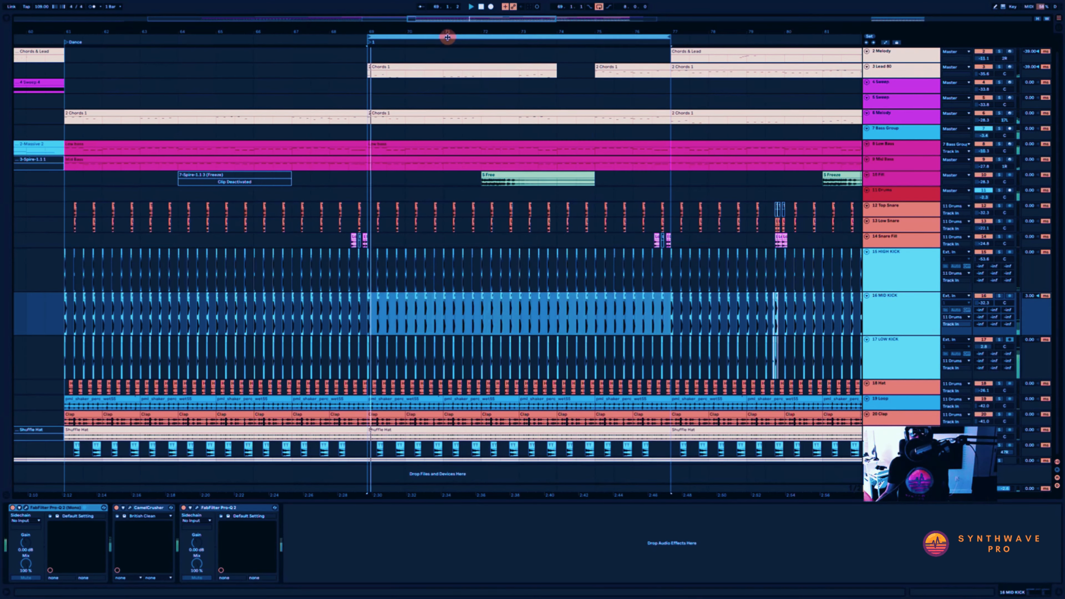
pyautogui.click(368, 319)
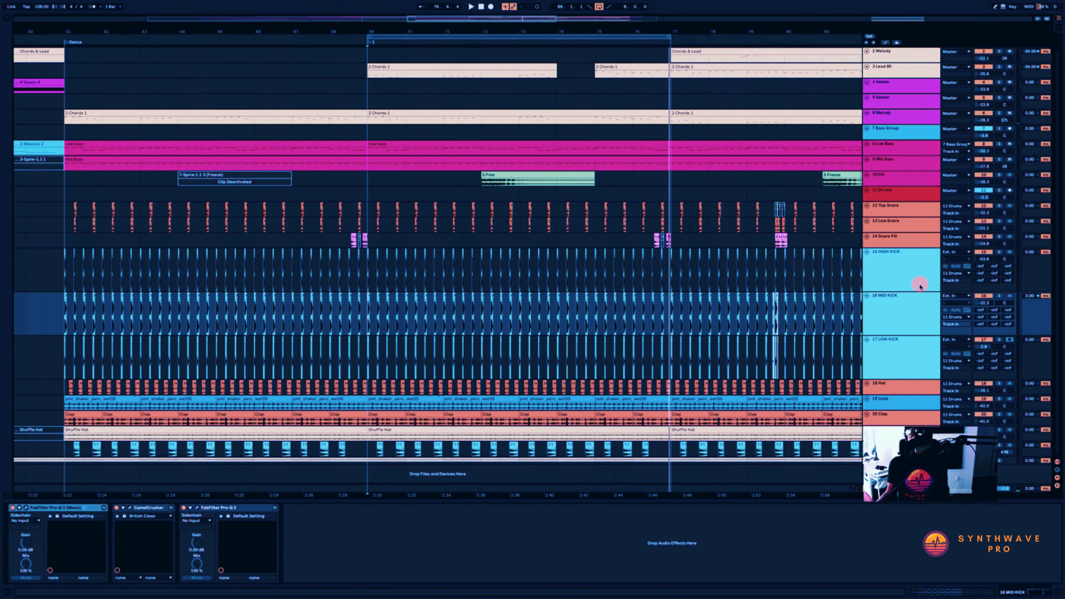
# Step: Solo the HIGH KICK, MID KICK and LOW KICK tracks together
pyautogui.click(890, 284)
pyautogui.keyDown('shift'); pyautogui.click(897, 358); pyautogui.keyUp('shift')
pyautogui.click(1000, 252)
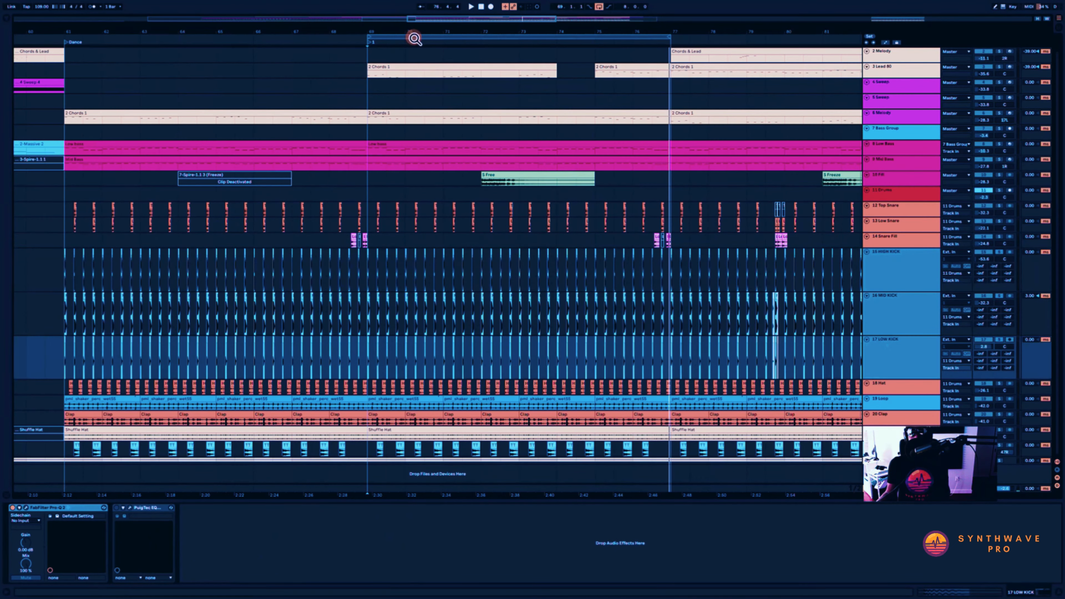
# Step: Loop a single beat on the LOW KICK track, from 69.1.1 to 69.2.1
pyautogui.moveTo(372, 29); pyautogui.dragTo(416, 116)
pyautogui.moveTo(531, 345); pyautogui.dragTo(260, 339)
pyautogui.press('super+l')
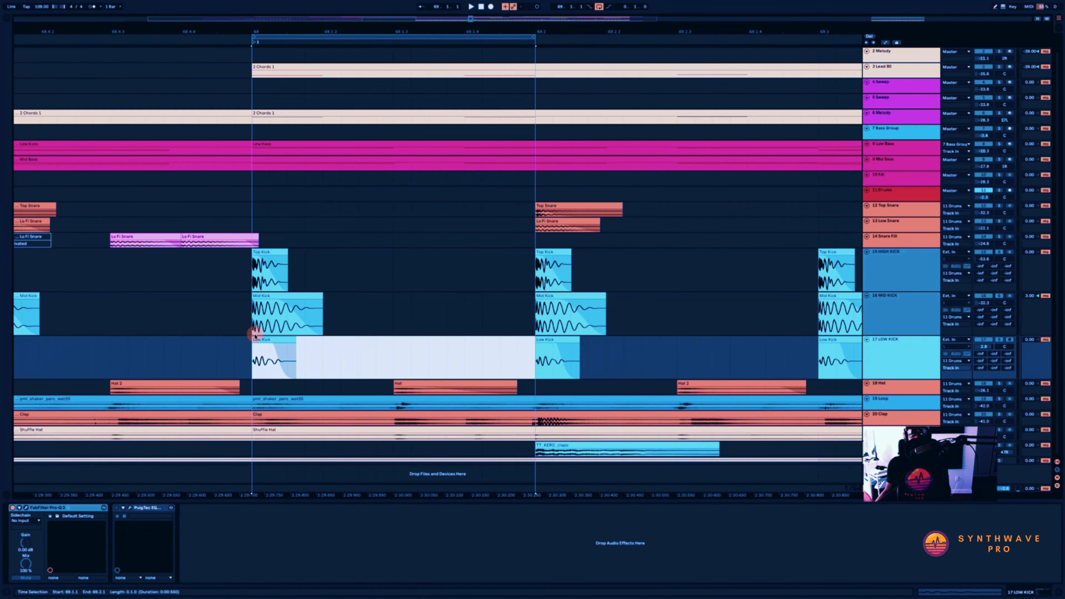
# Step: Select the Low Kick, Mid Kick and Top Kick clips in turn, and play the looped kick layers
pyautogui.moveTo(260, 27); pyautogui.dragTo(318, 26)
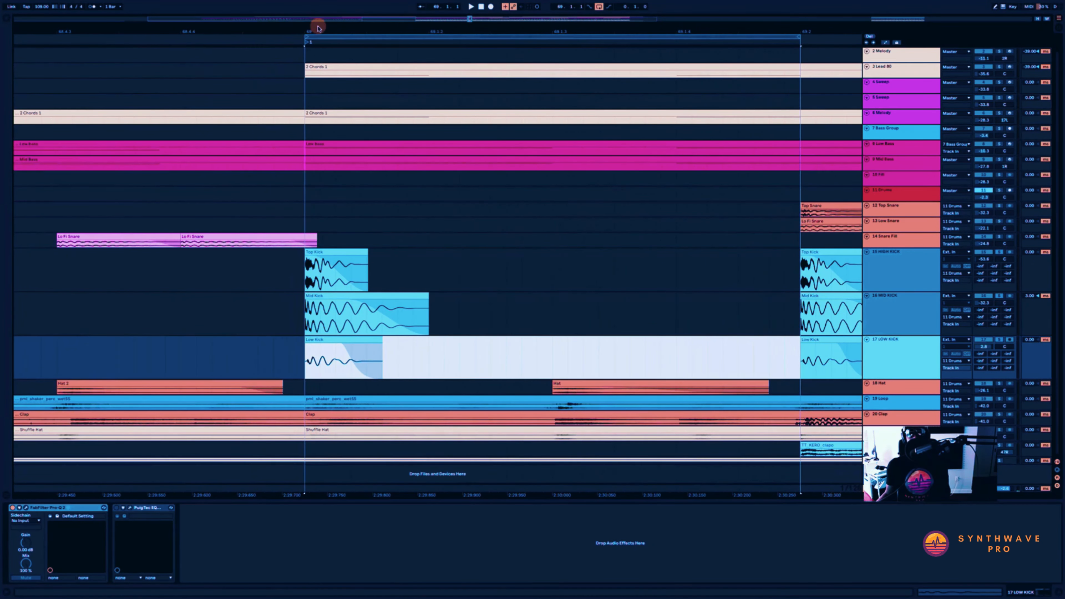
pyautogui.click(355, 342)
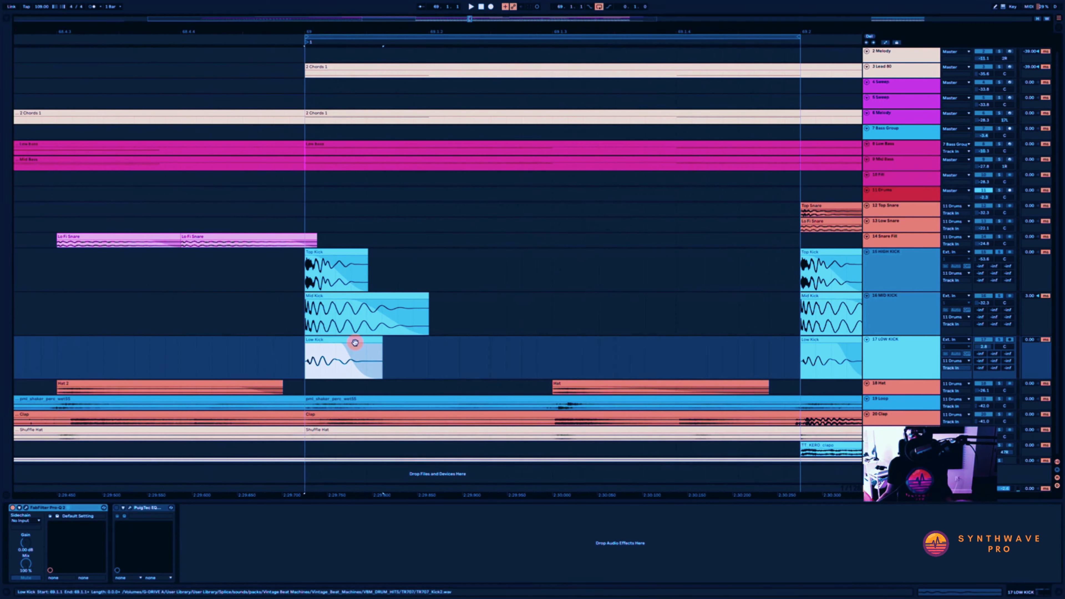
pyautogui.click(352, 300)
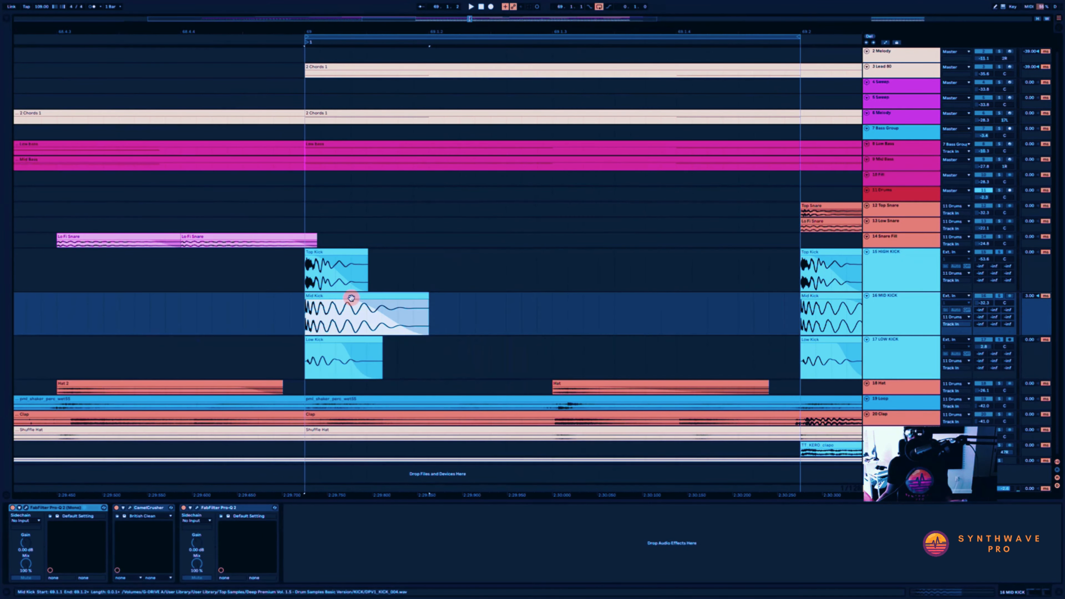
pyautogui.click(337, 253)
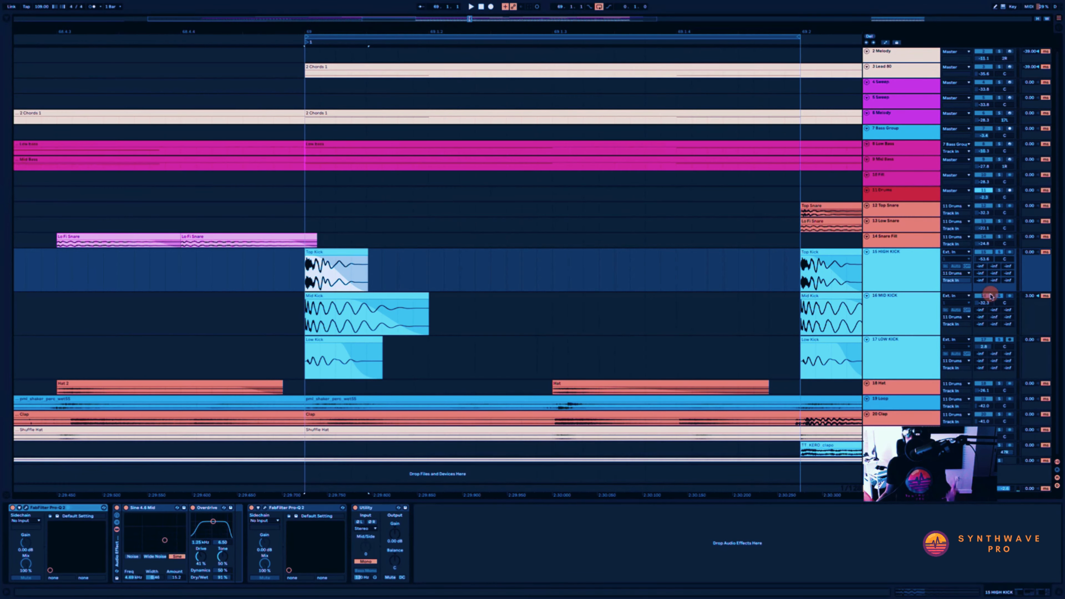
pyautogui.press('space')
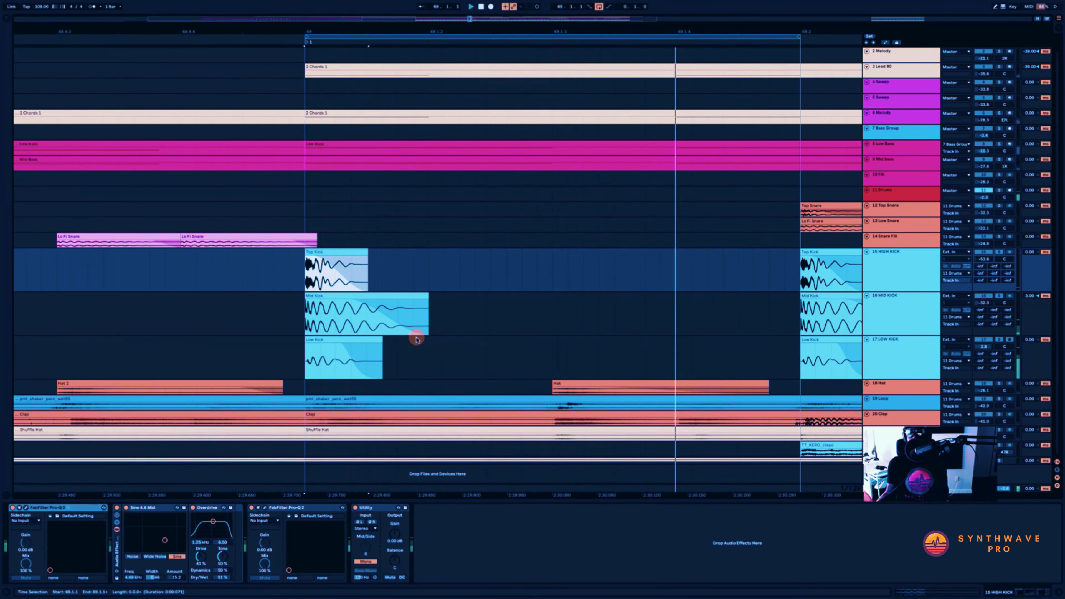
pyautogui.press('space')
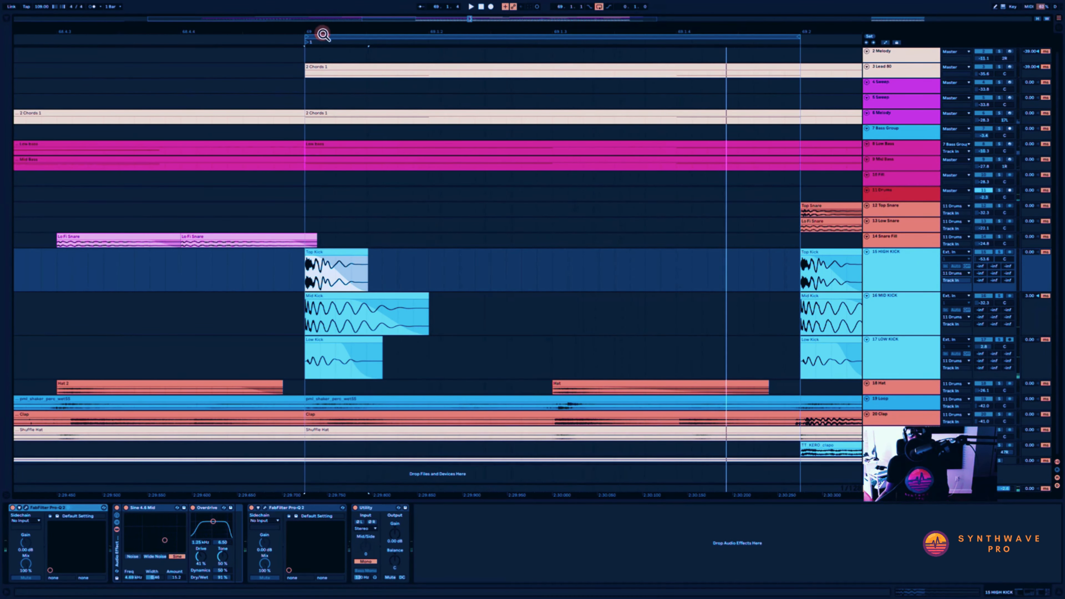
# Step: Compare the Low Kick and Mid Kick waveforms by highlighting the same early peak and the following dip in both clips
pyautogui.moveTo(320, 31); pyautogui.dragTo(320, 76)
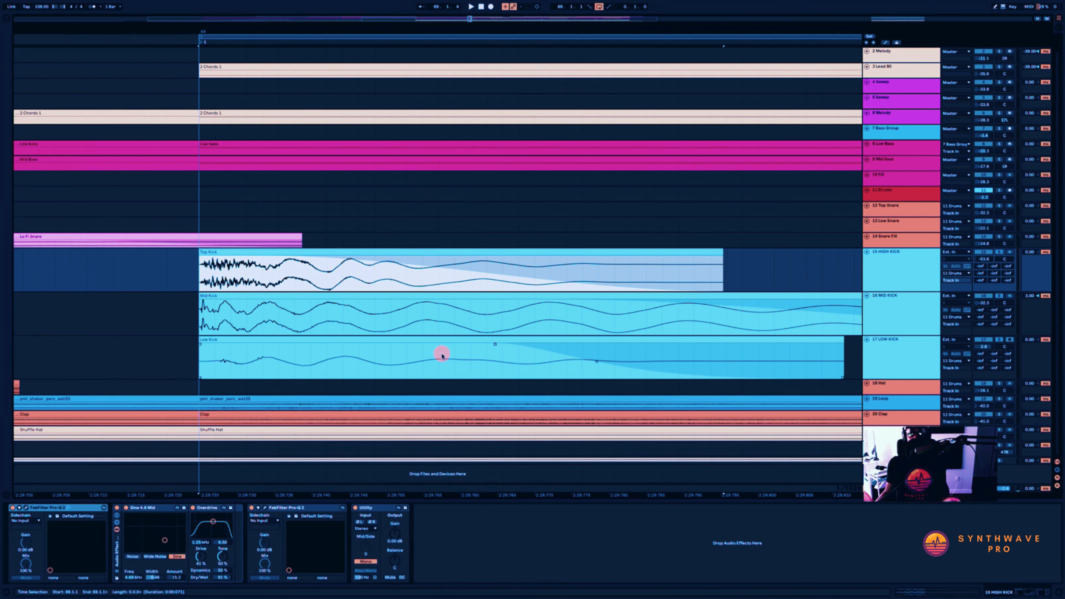
pyautogui.click(254, 340)
pyautogui.click(247, 300)
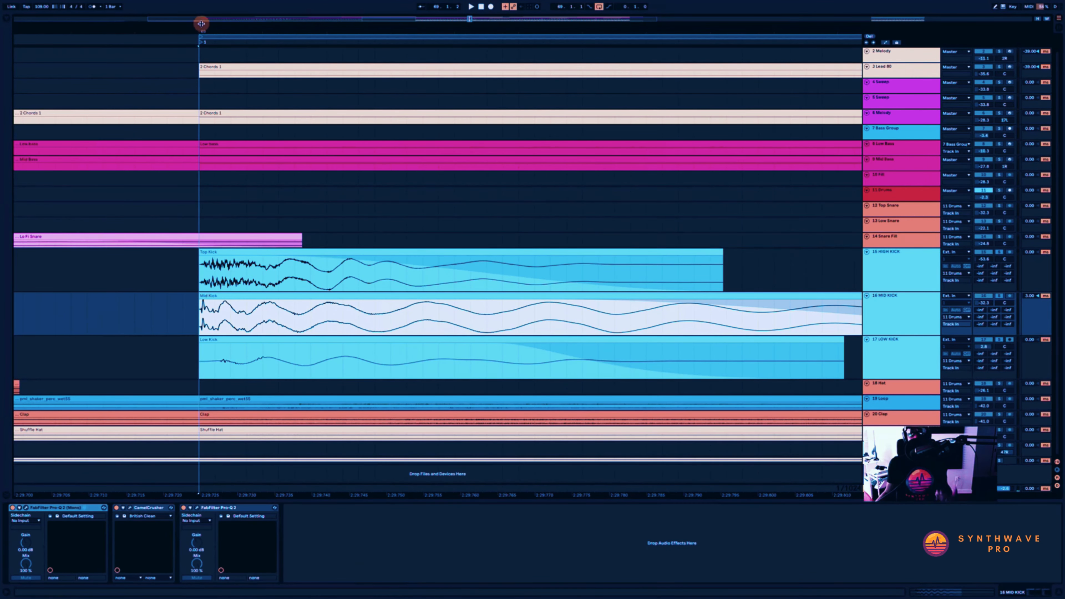
pyautogui.moveTo(201, 24); pyautogui.dragTo(202, 30)
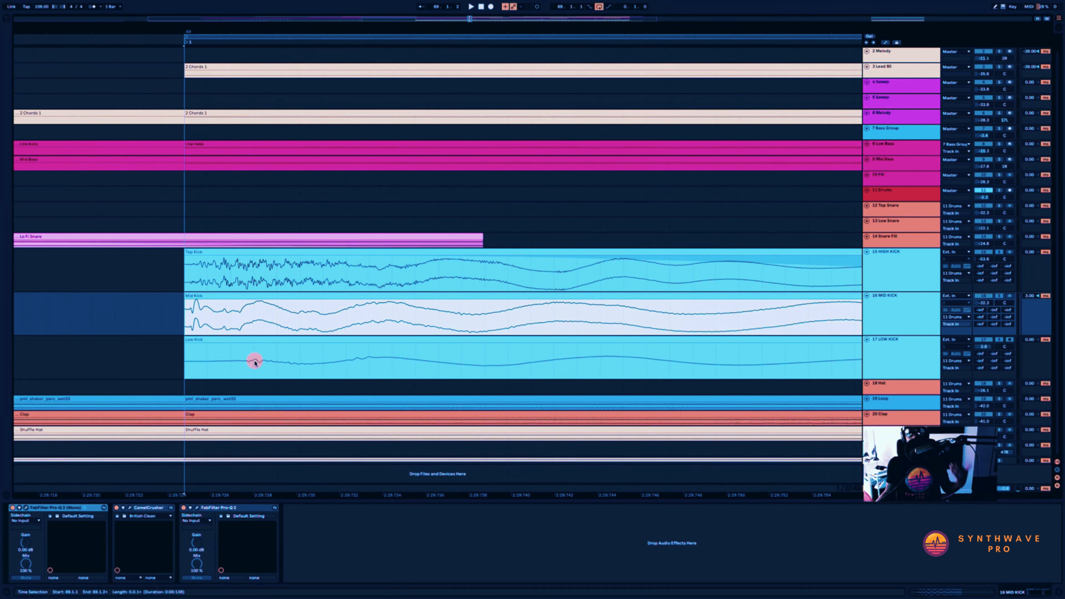
pyautogui.moveTo(247, 366); pyautogui.dragTo(277, 364)
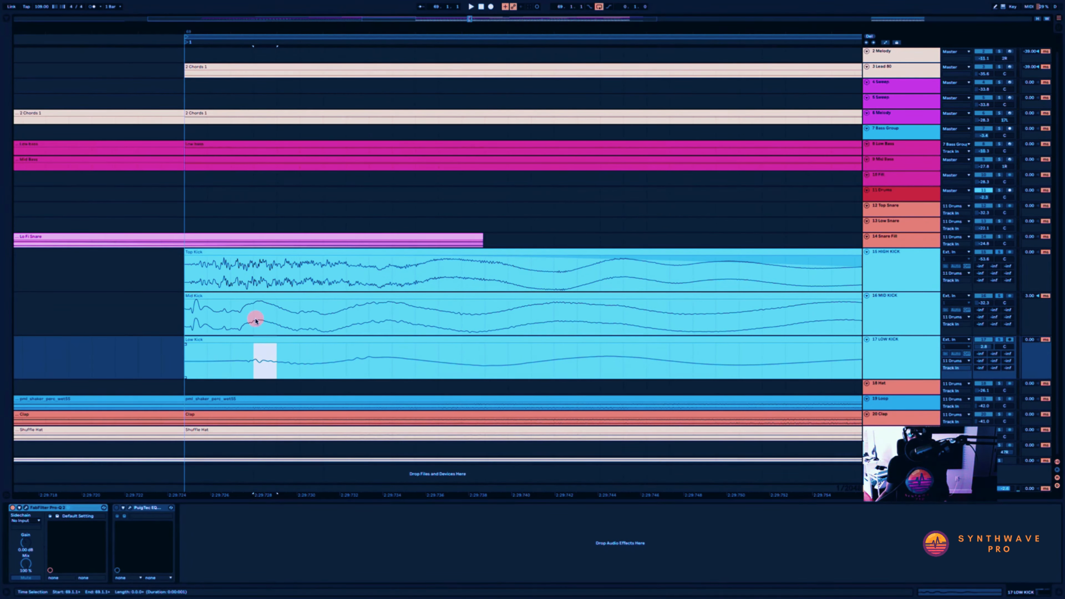
pyautogui.moveTo(251, 316); pyautogui.dragTo(276, 312)
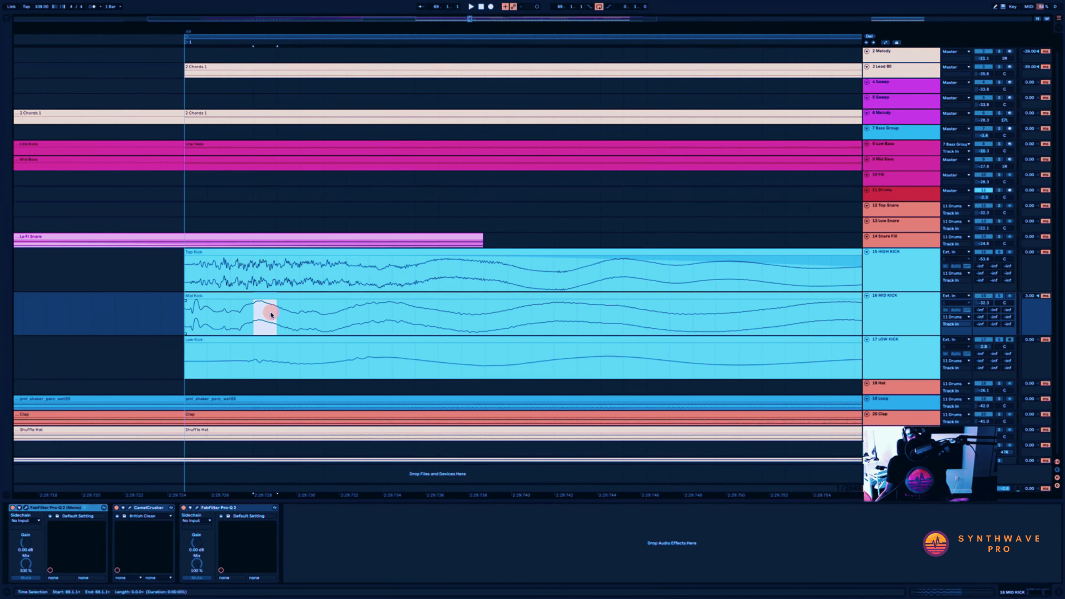
pyautogui.moveTo(309, 362); pyautogui.dragTo(312, 359)
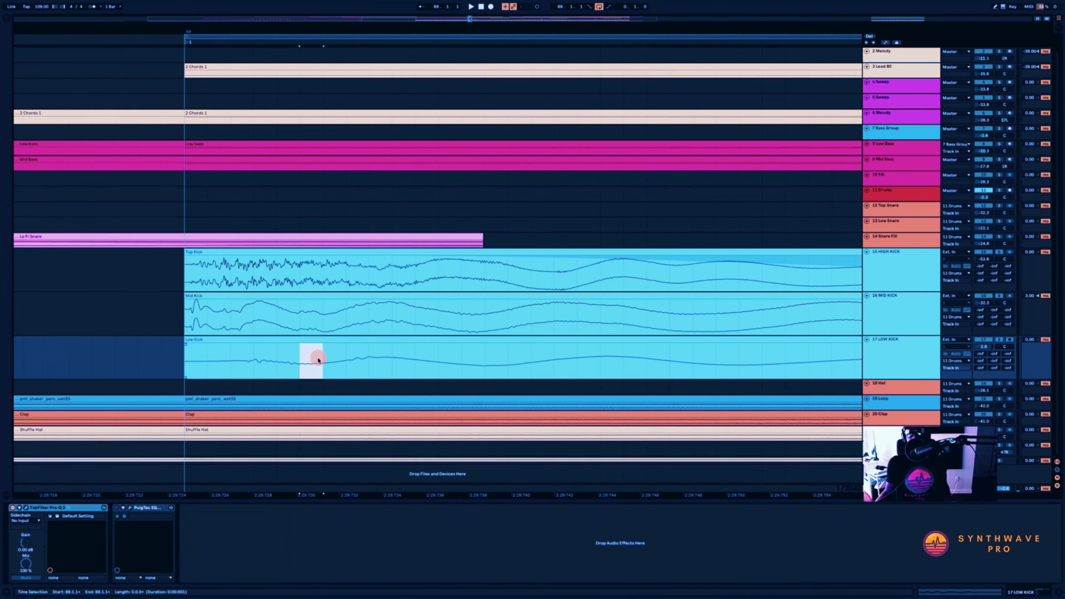
pyautogui.moveTo(299, 319); pyautogui.dragTo(319, 324)
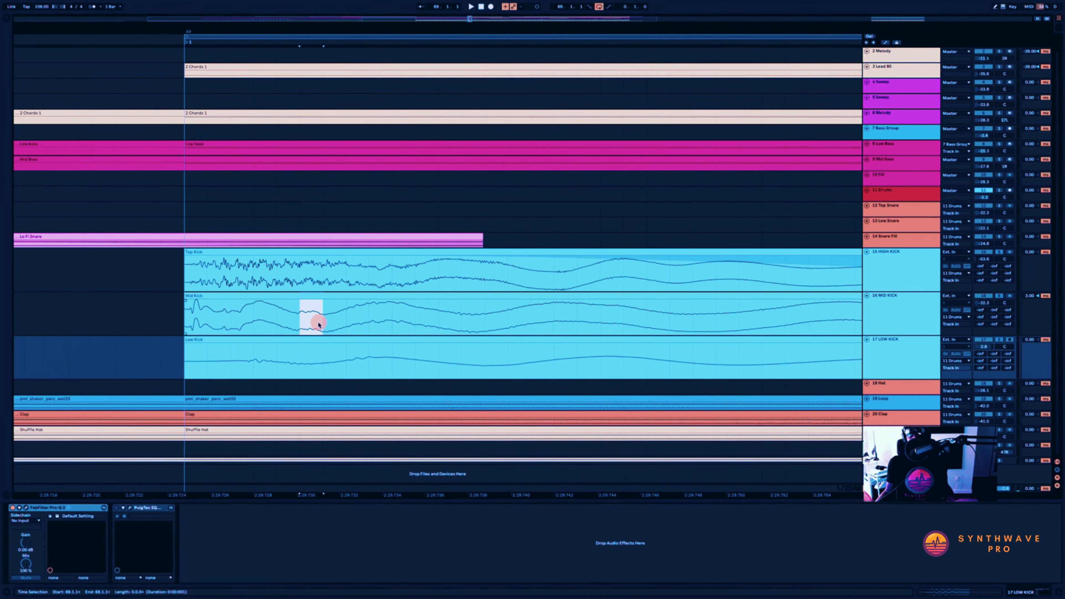
pyautogui.click(319, 324)
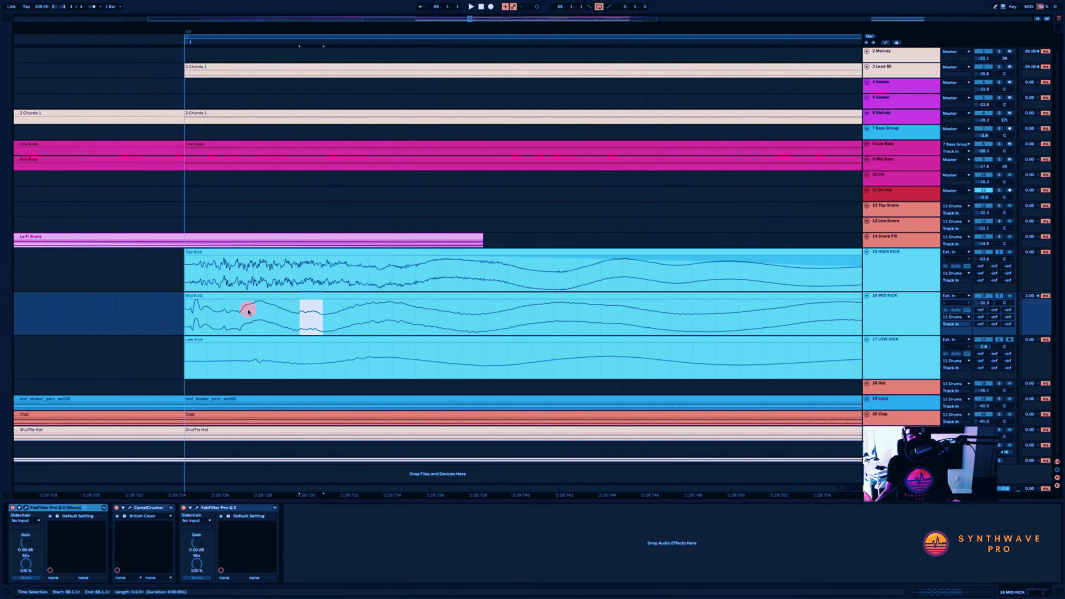
# Step: Try to shift the Mid Kick clip slightly later in time, and undo the shift
pyautogui.moveTo(474, 32); pyautogui.dragTo(471, 30)
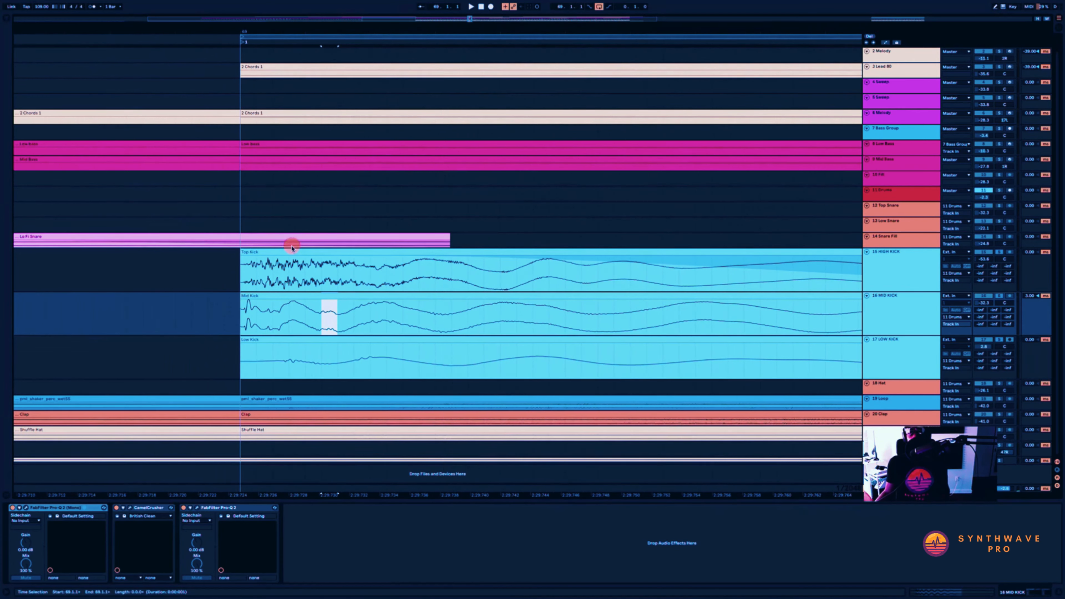
pyautogui.click(287, 297)
pyautogui.moveTo(287, 297)
pyautogui.mouseDown()
pyautogui.moveTo(261, 299)
pyautogui.moveTo(336, 296)
pyautogui.moveTo(278, 300)
pyautogui.moveTo(316, 297)
pyautogui.mouseUp()
pyautogui.press('super+z')
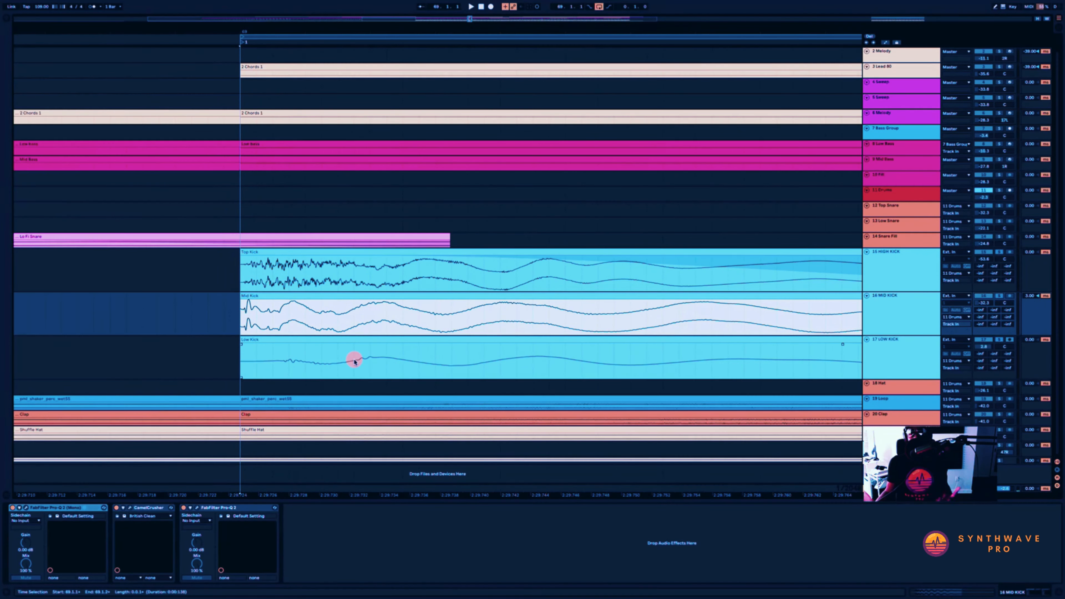
# Step: Highlight the fade-out tail of the Mid Kick clip and listen to the looped kick layers
pyautogui.moveTo(457, 26); pyautogui.dragTo(466, 29)
pyautogui.click(427, 320)
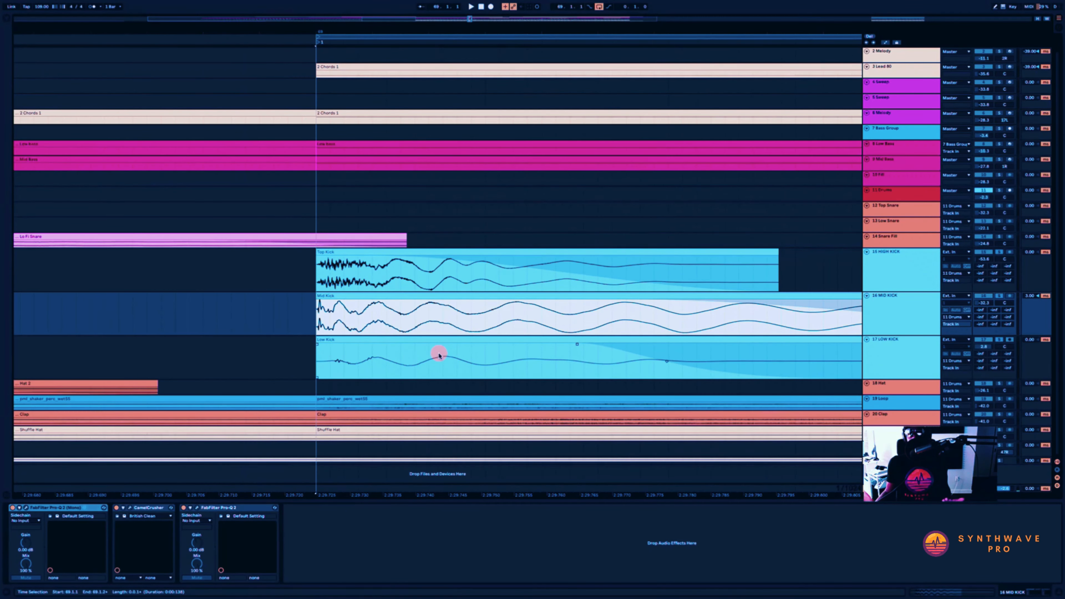
pyautogui.moveTo(644, 29); pyautogui.dragTo(461, 30)
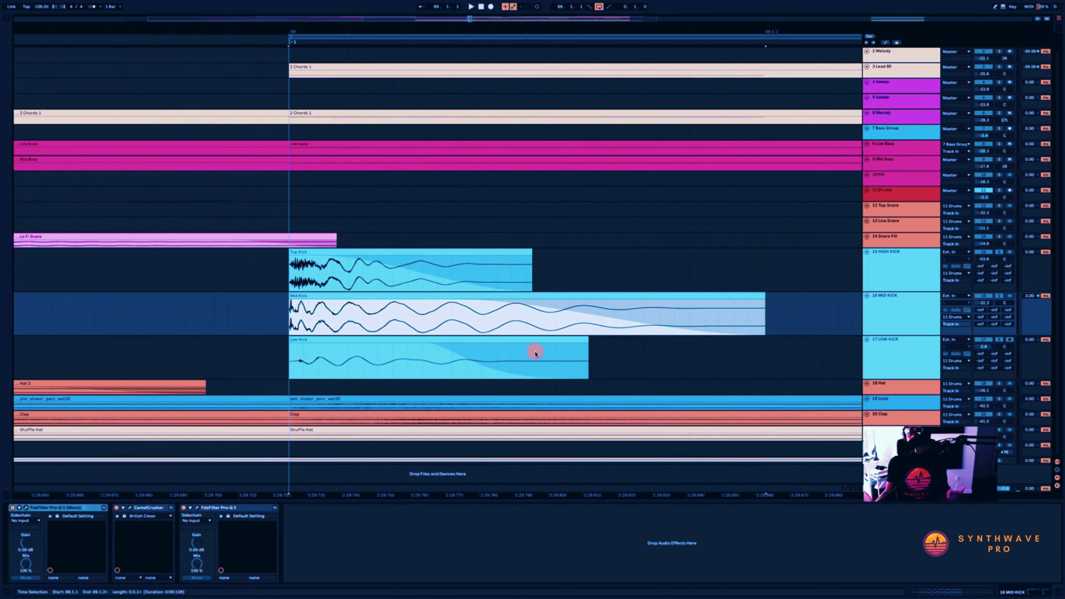
pyautogui.moveTo(451, 312); pyautogui.dragTo(767, 314)
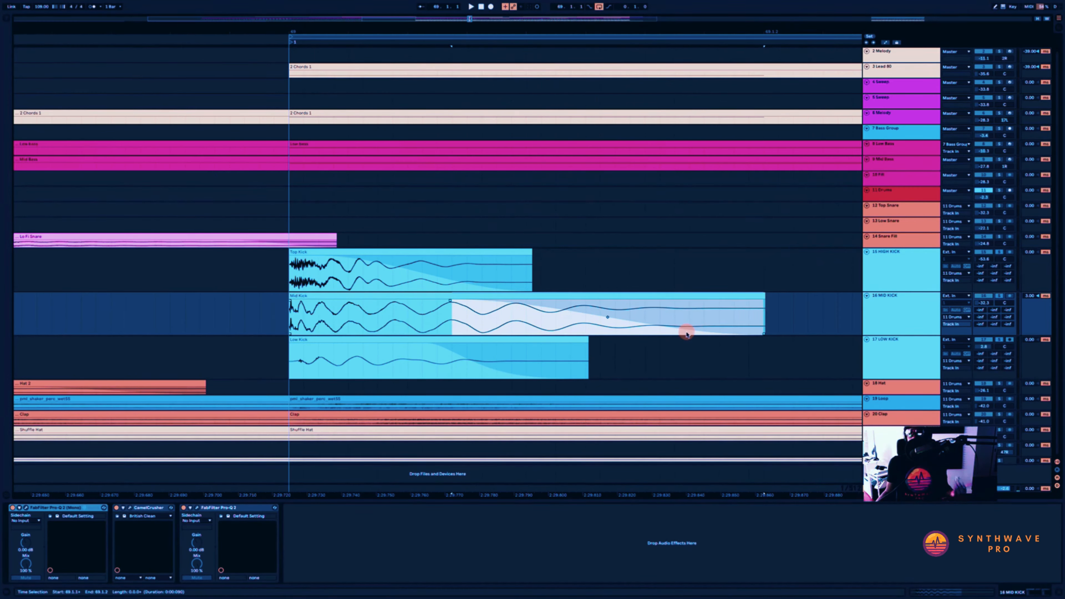
pyautogui.hotkey('shift', 'Right')
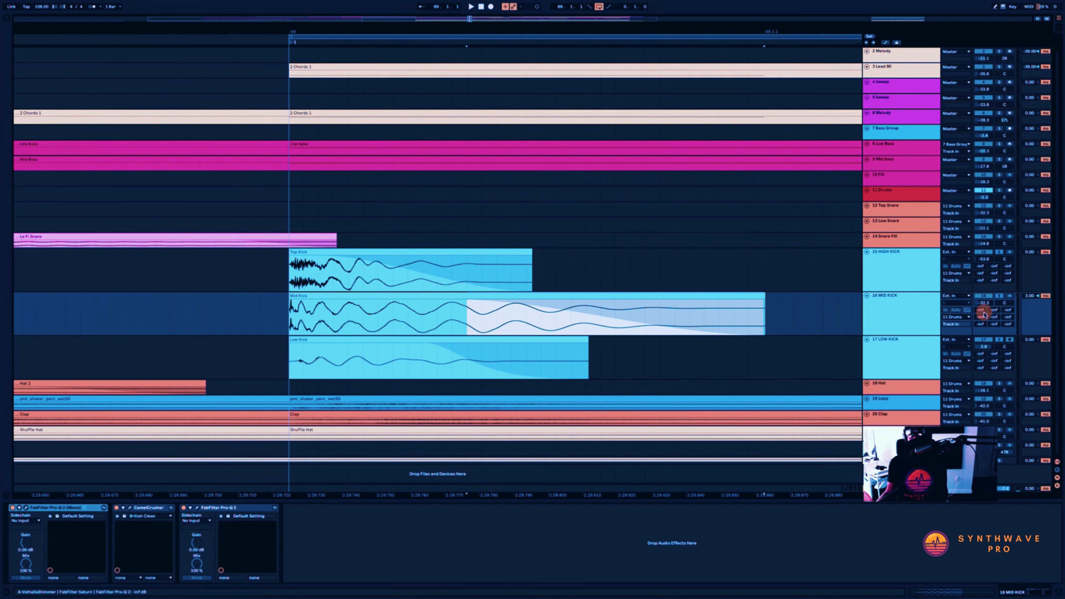
pyautogui.moveTo(1032, 300); pyautogui.dragTo(1032, 298)
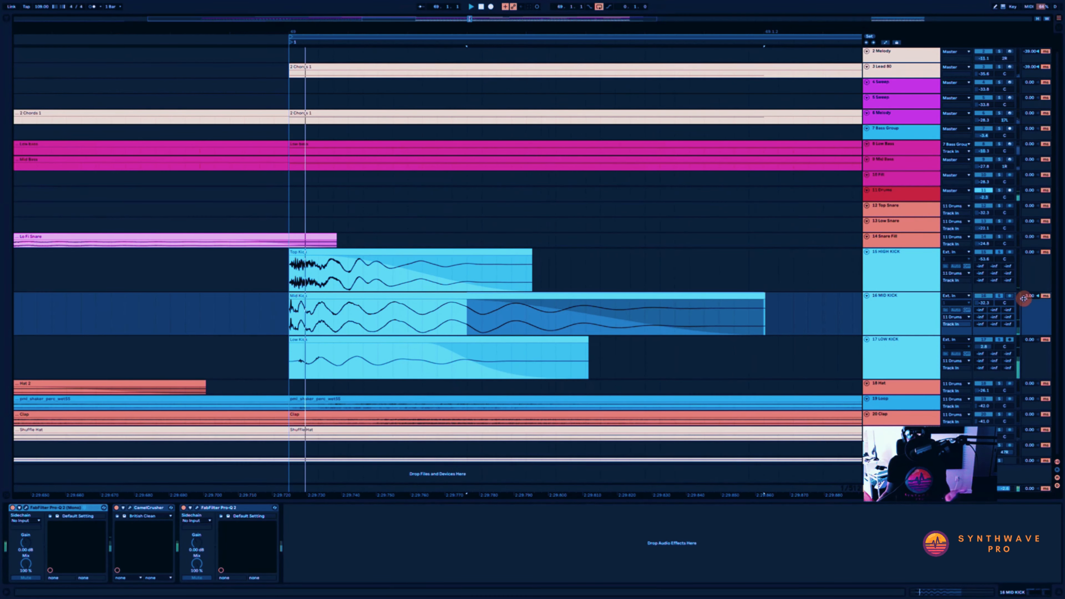
pyautogui.press('space')
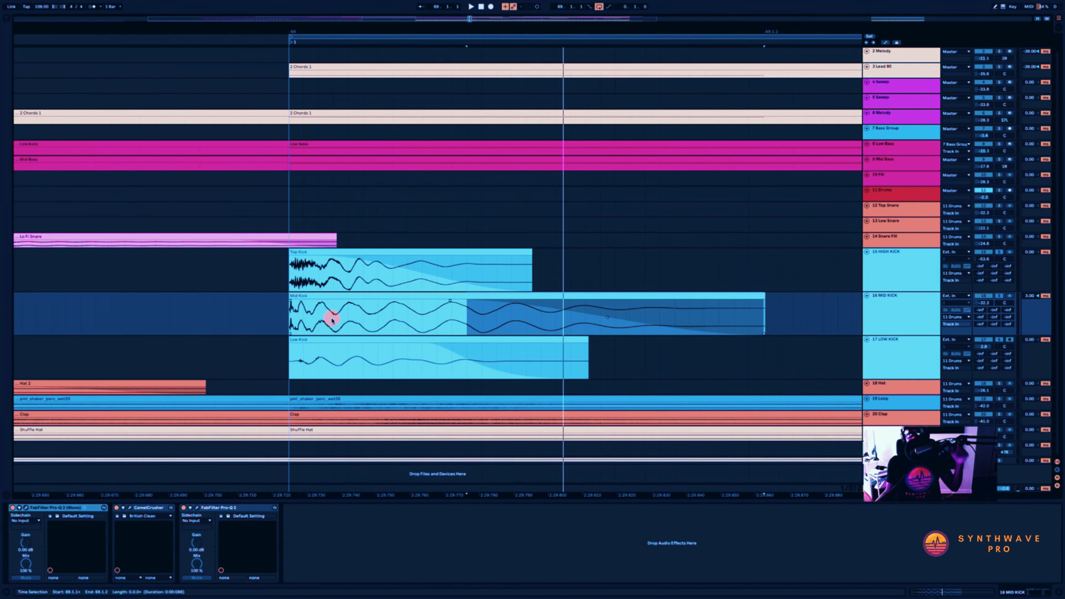
# Step: Open the first FabFilter Pro-Q 2 on the LOW KICK track and inspect its high-shelf and deep-cut bands
pyautogui.click(333, 341)
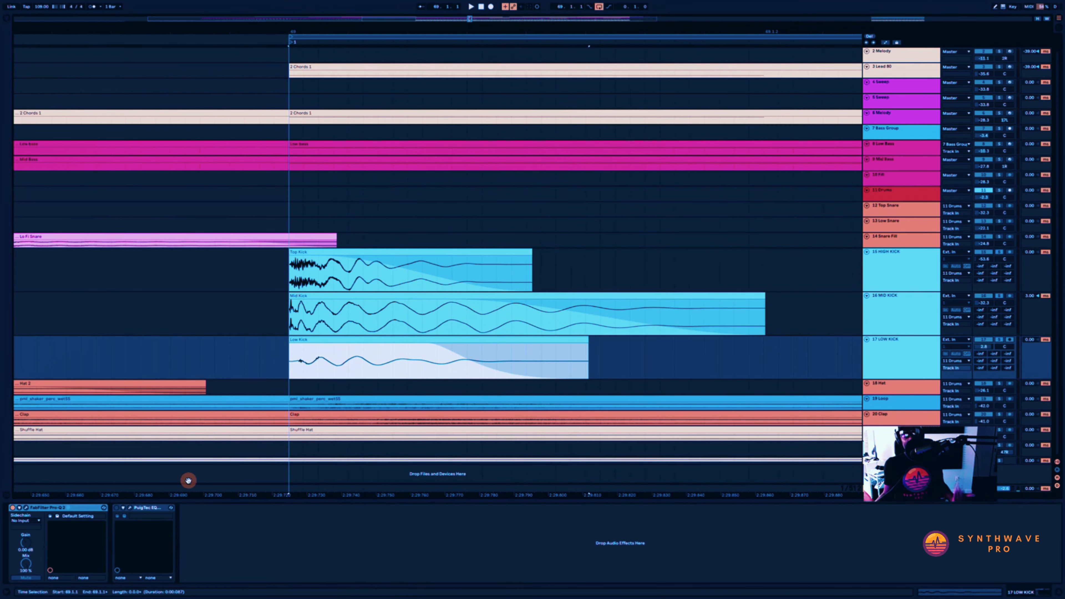
pyautogui.click(26, 508)
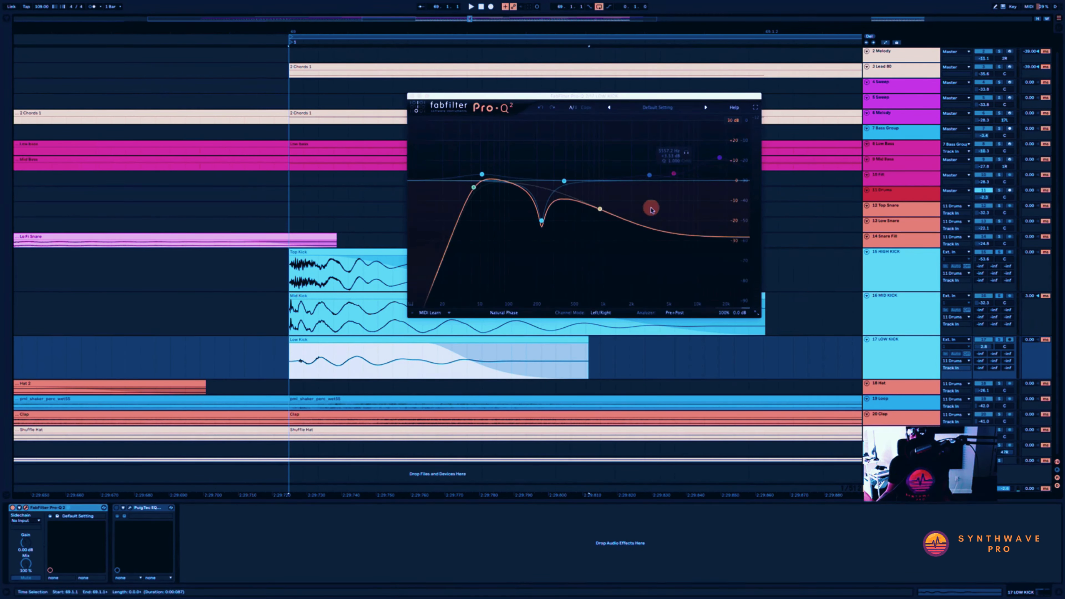
pyautogui.moveTo(601, 212)
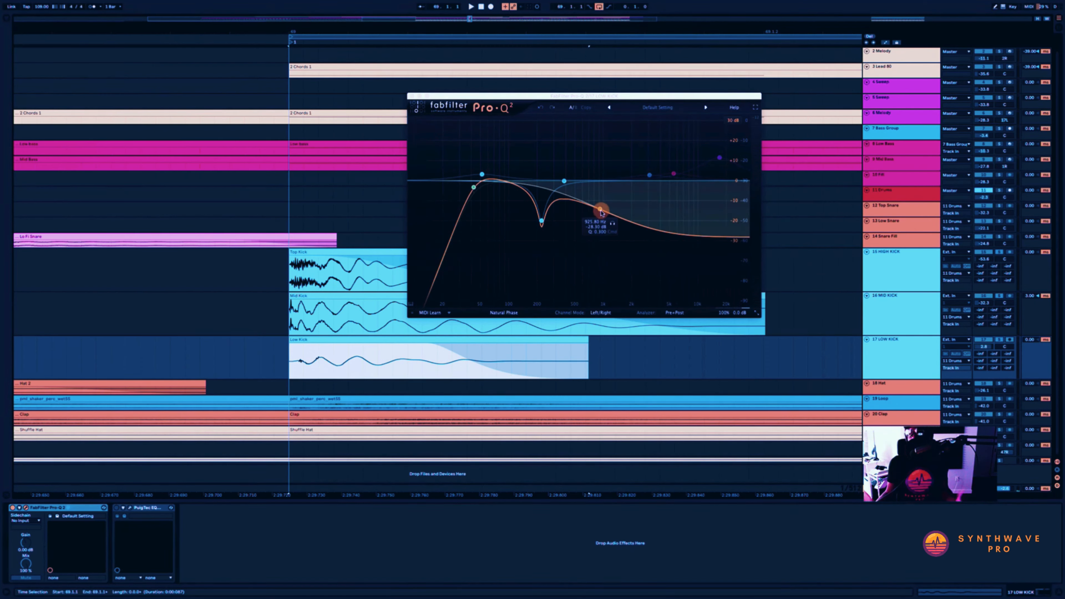
pyautogui.moveTo(541, 221)
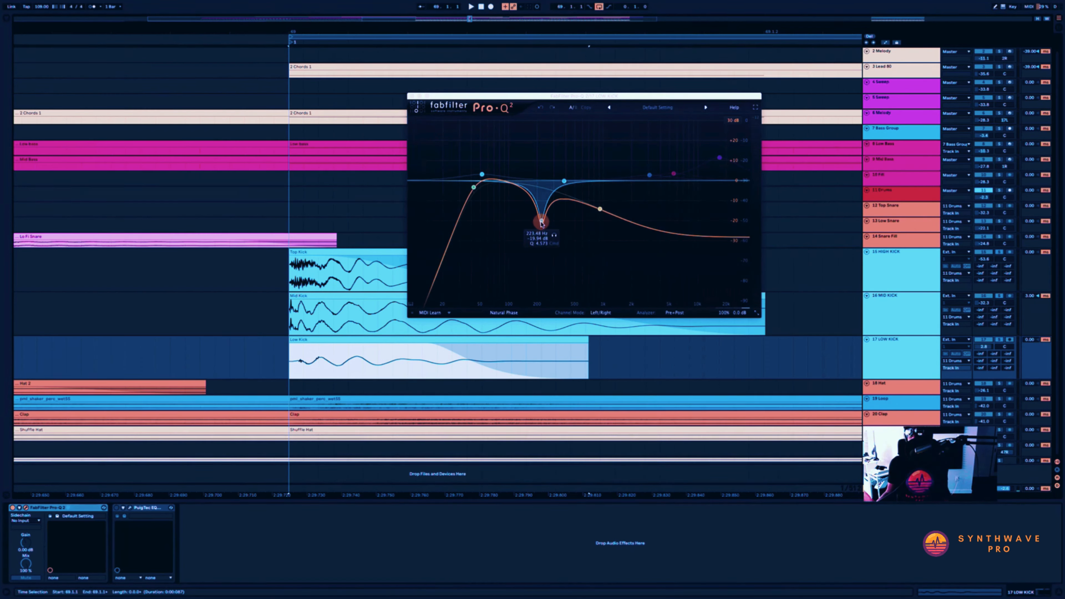